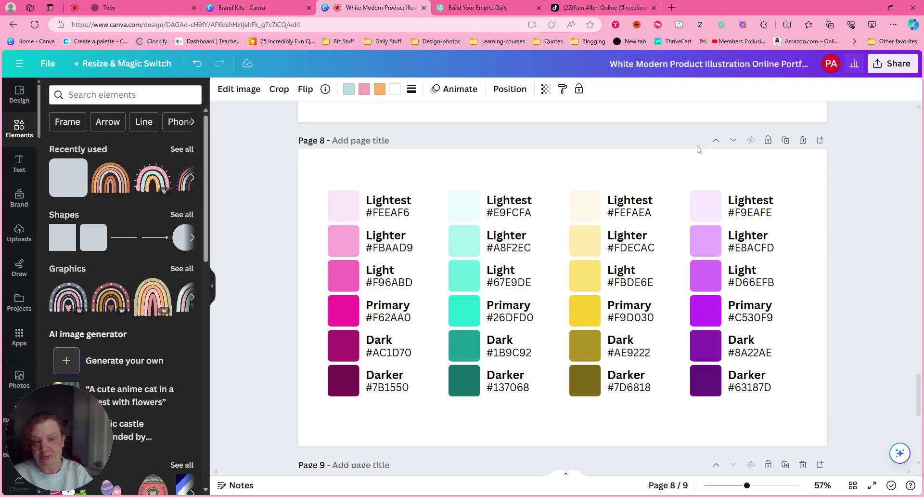
# Step: Scroll through the available apps to find the Shade app
pyautogui.scroll(2, 921, 378)
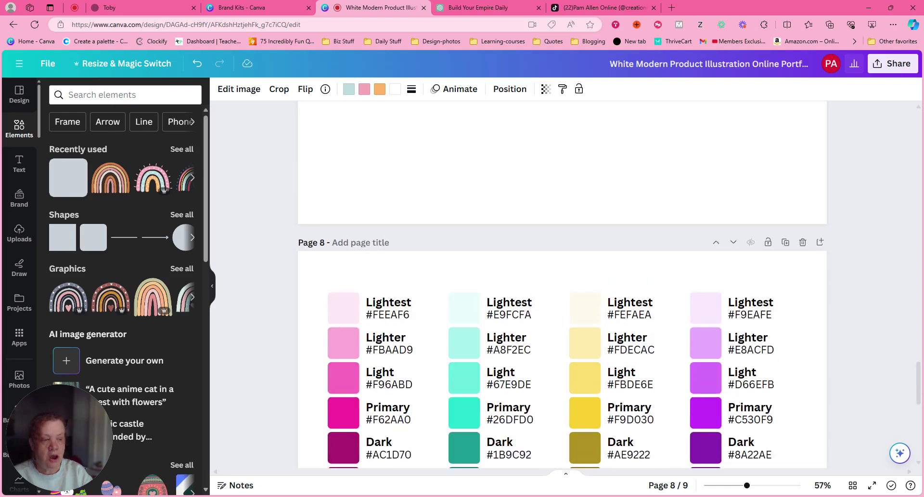
pyautogui.scroll(-3, 309, 339)
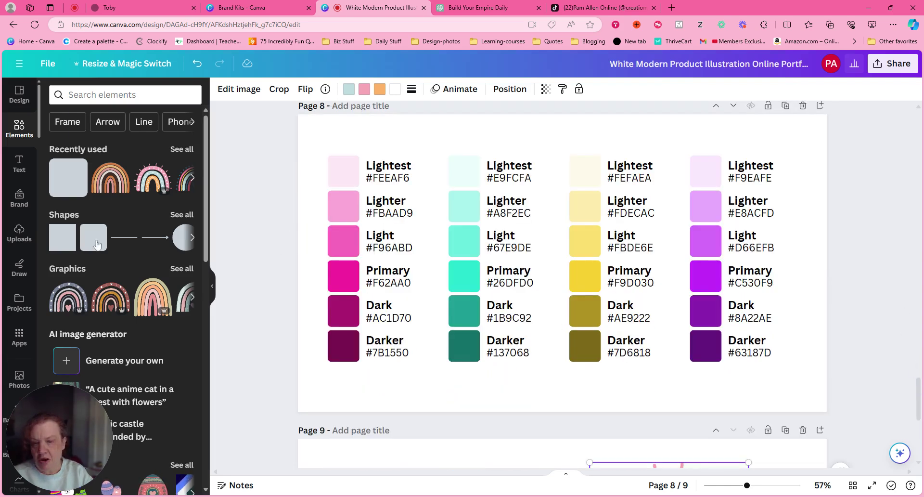
# Step: Open the Shade app and set its base hue to pink #FF52A4
pyautogui.click(20, 337)
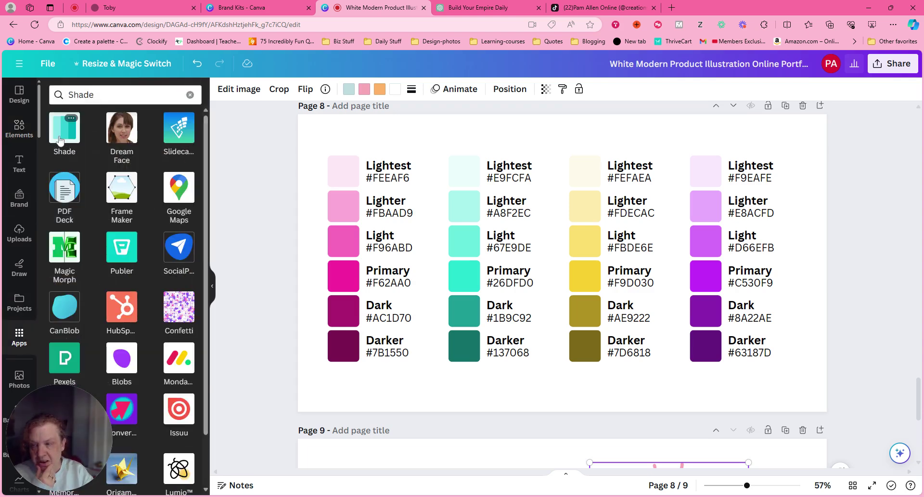
pyautogui.click(61, 138)
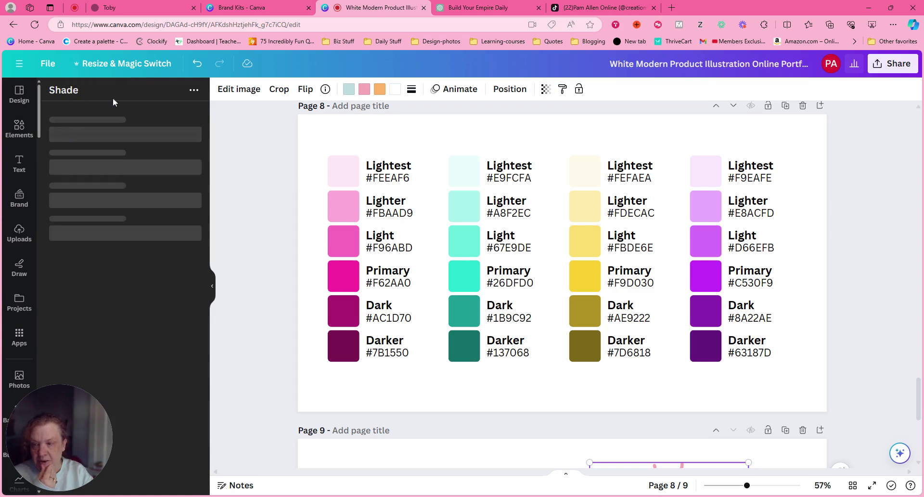
pyautogui.click(337, 176)
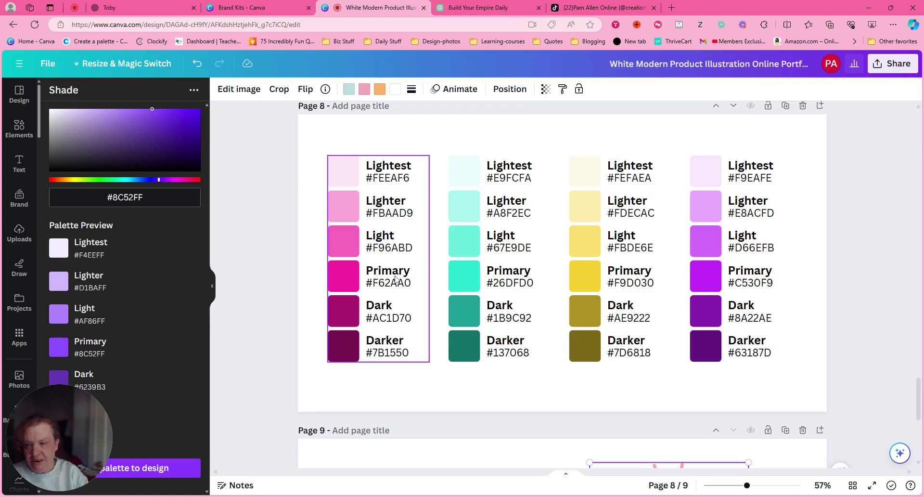
pyautogui.click(189, 180)
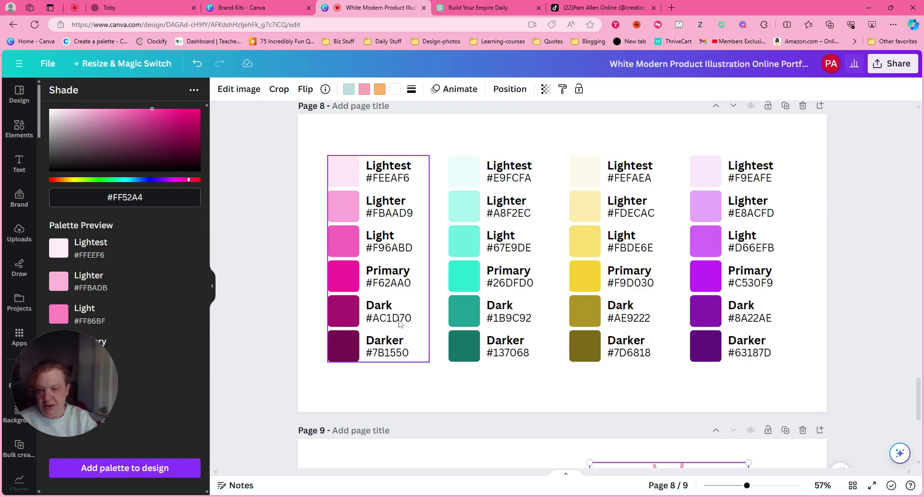
# Step: Add and remove the pink palette, then nudge the teal, yellow and purple columns
pyautogui.click(121, 473)
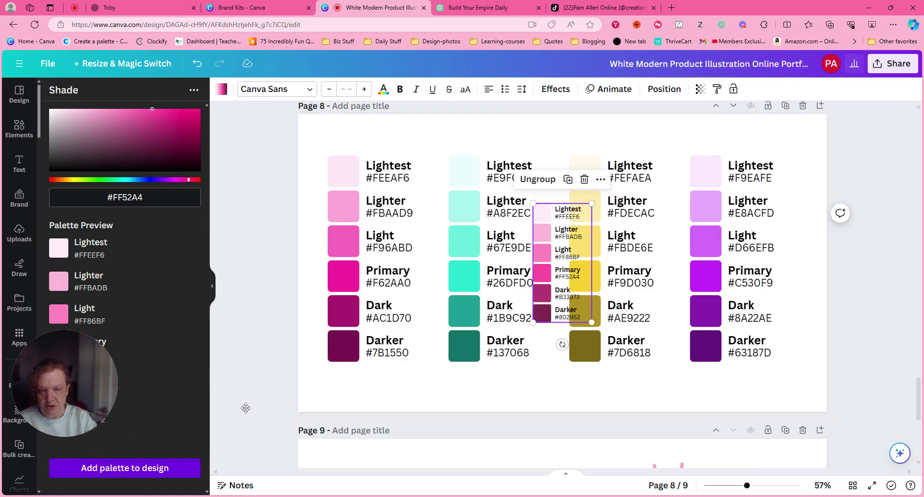
pyautogui.click(585, 179)
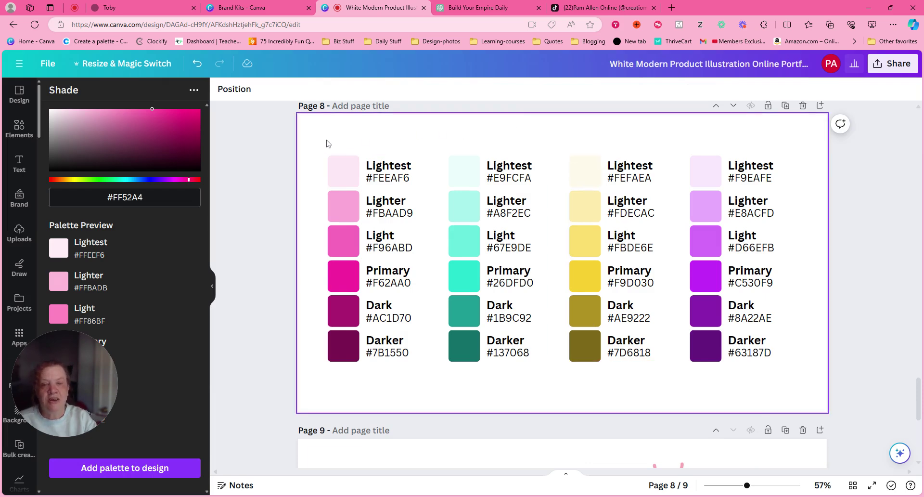
pyautogui.moveTo(528, 251); pyautogui.dragTo(531, 220)
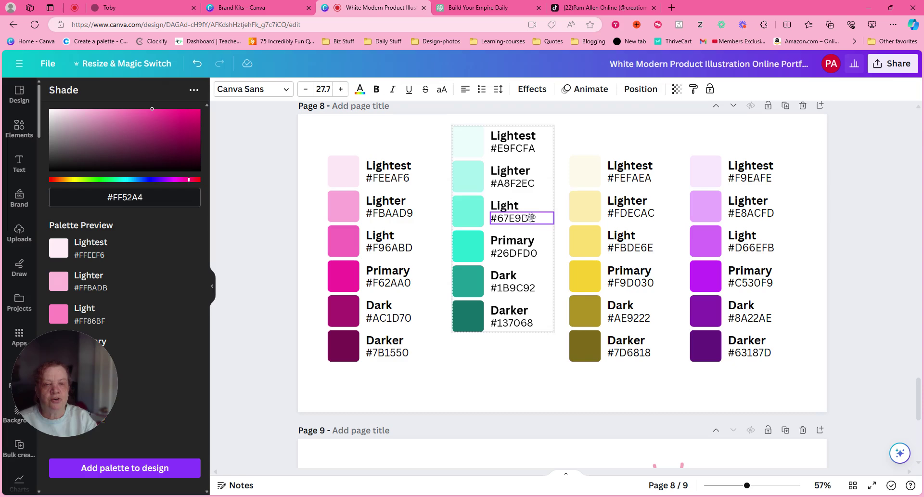
pyautogui.moveTo(619, 260); pyautogui.dragTo(627, 257)
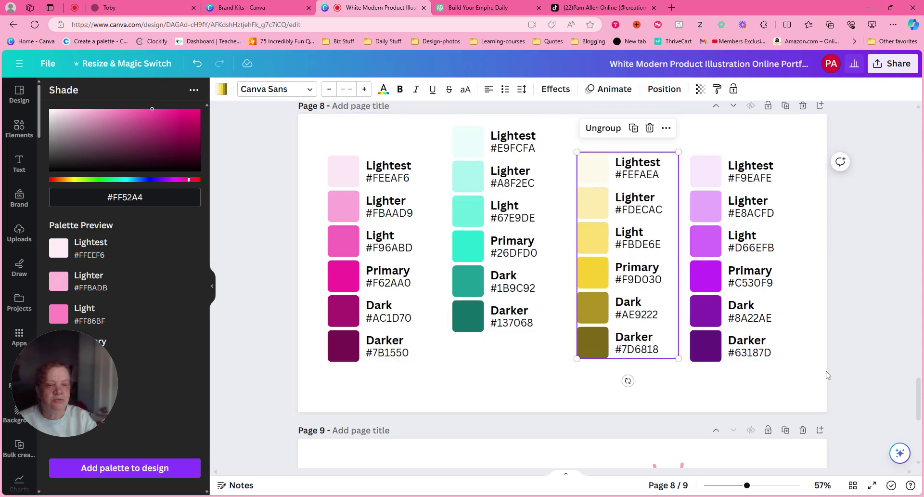
pyautogui.moveTo(763, 367); pyautogui.dragTo(769, 355)
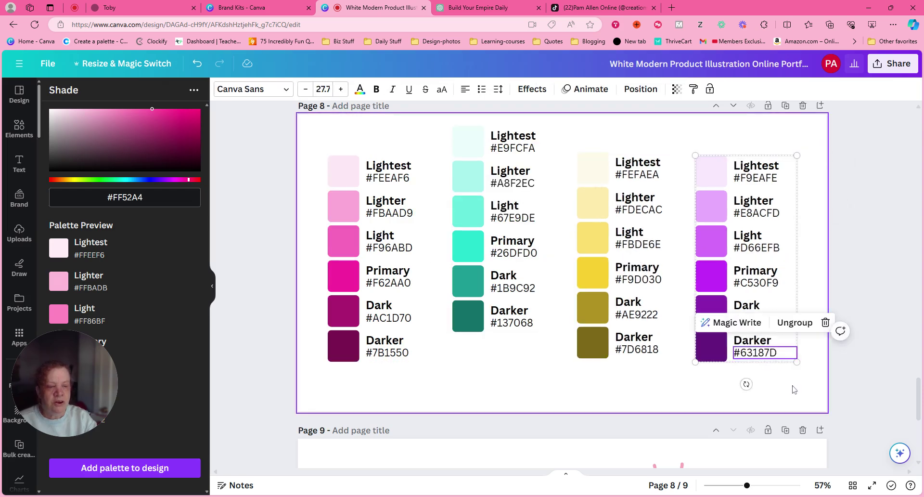
# Step: Select all four palette columns, tidy them into even spacing and shift them down
pyautogui.moveTo(794, 385); pyautogui.dragTo(344, 152)
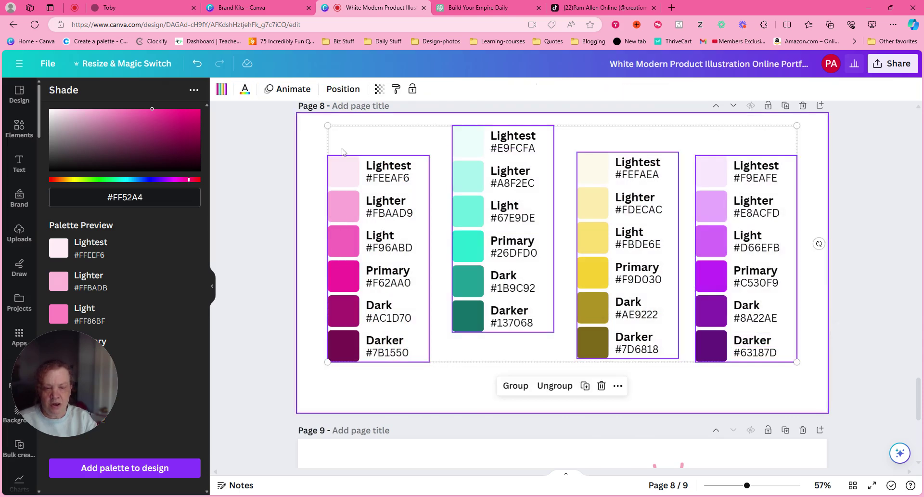
pyautogui.click(619, 387)
pyautogui.moveTo(648, 260)
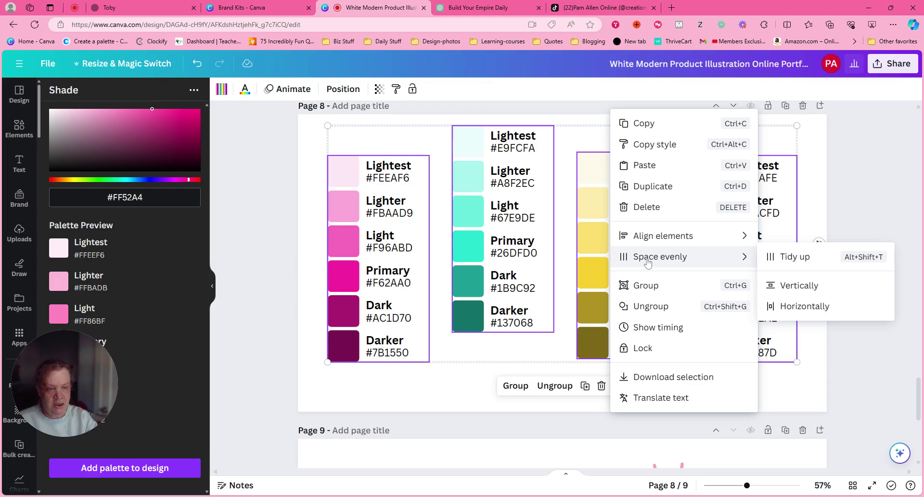
pyautogui.click(788, 258)
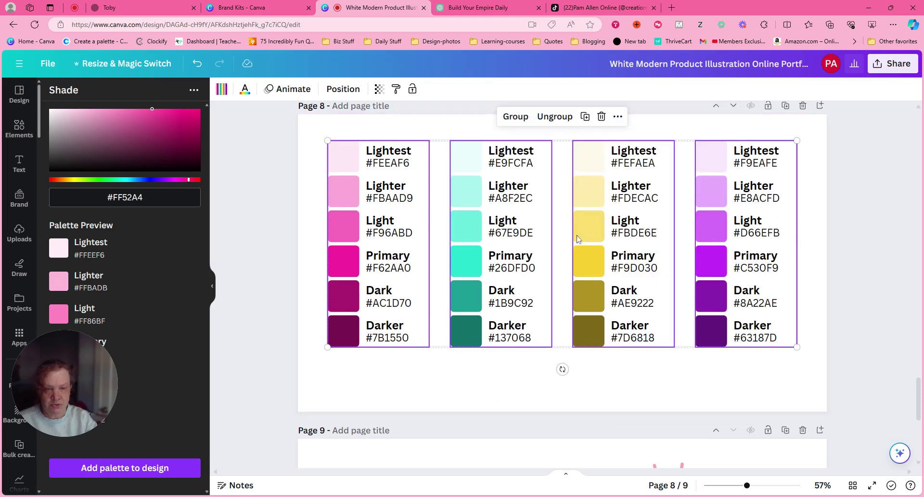
pyautogui.moveTo(576, 235); pyautogui.dragTo(563, 249)
pyautogui.click(617, 135)
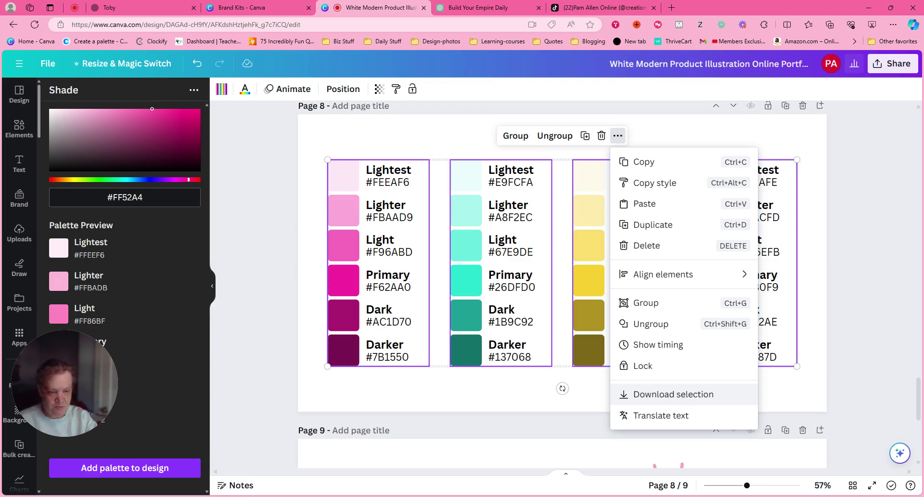
pyautogui.click(668, 394)
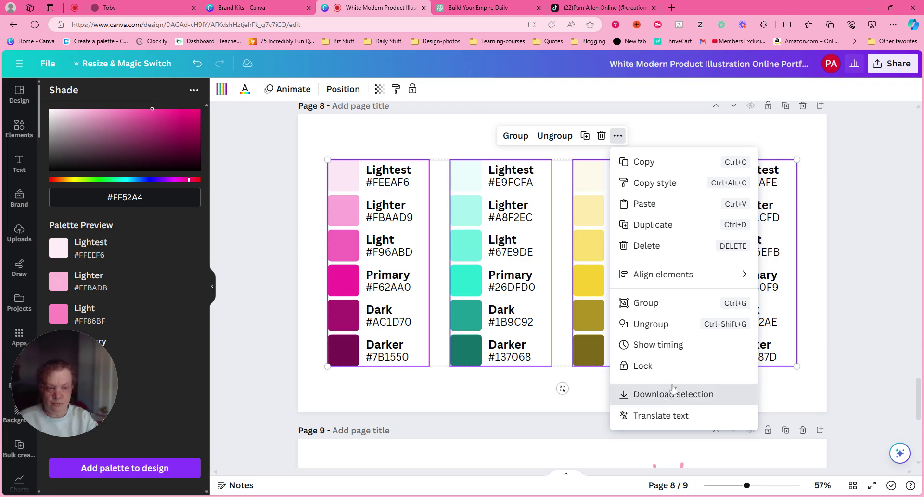
pyautogui.click(660, 396)
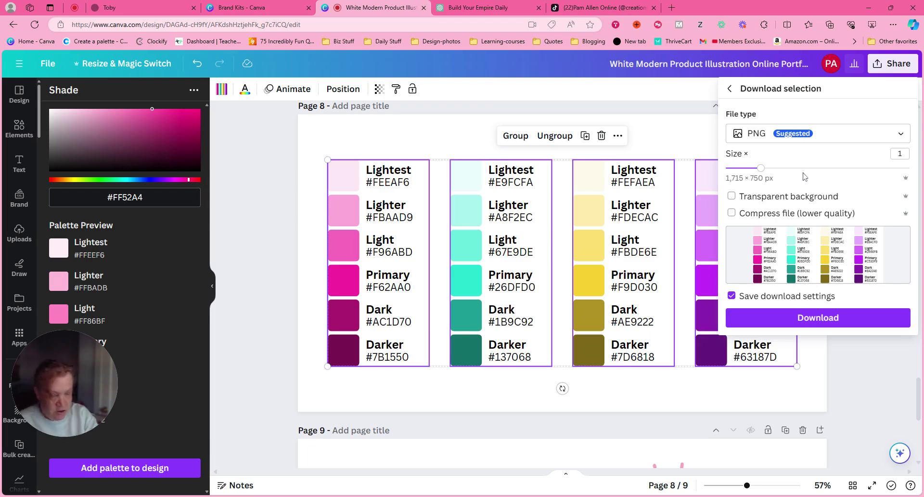
pyautogui.click(458, 122)
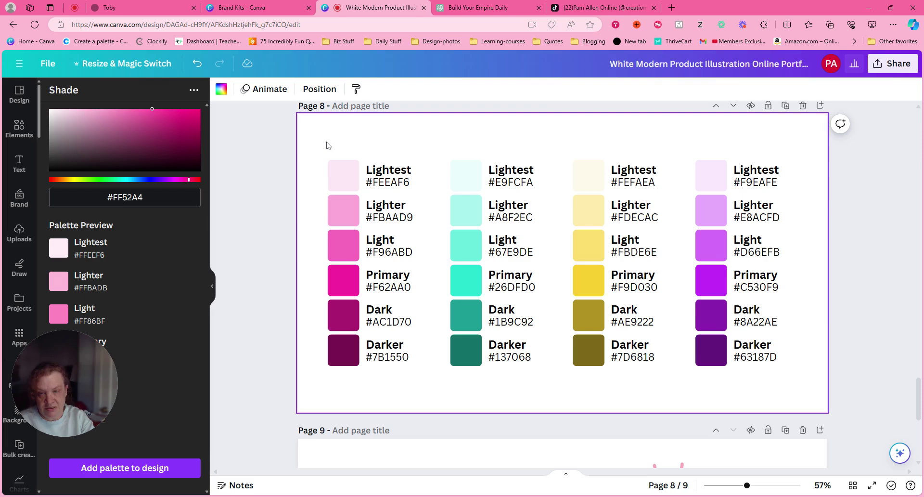
pyautogui.moveTo(327, 142); pyautogui.dragTo(439, 381)
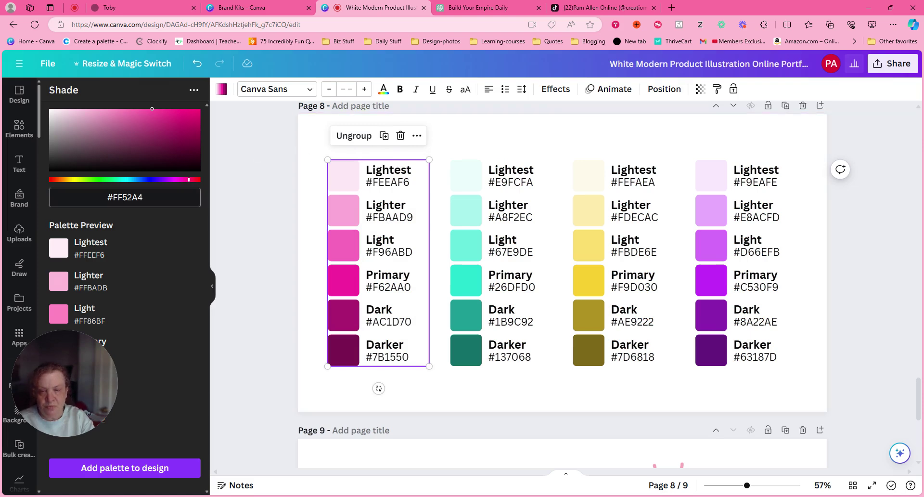
pyautogui.click(417, 136)
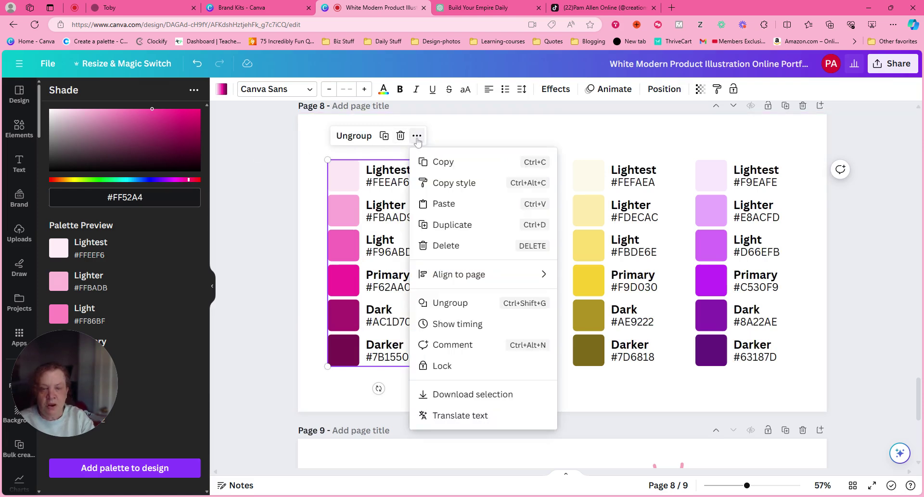
pyautogui.click(462, 392)
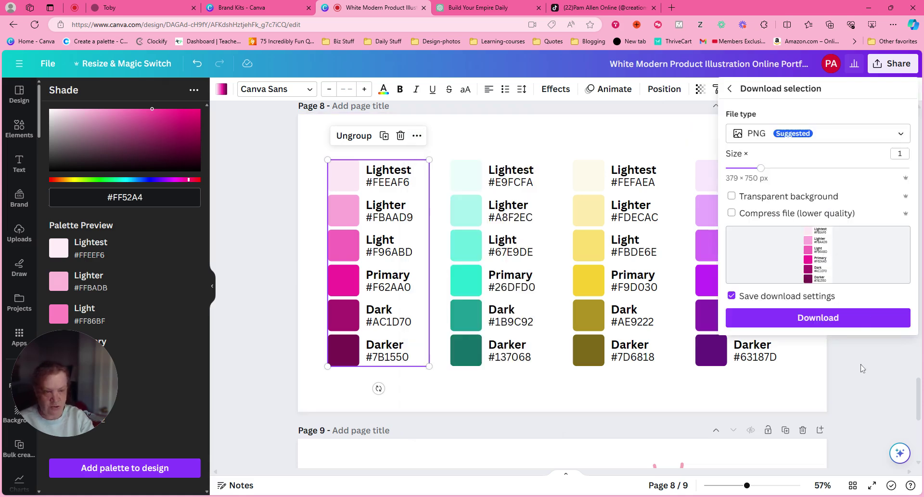
pyautogui.click(886, 318)
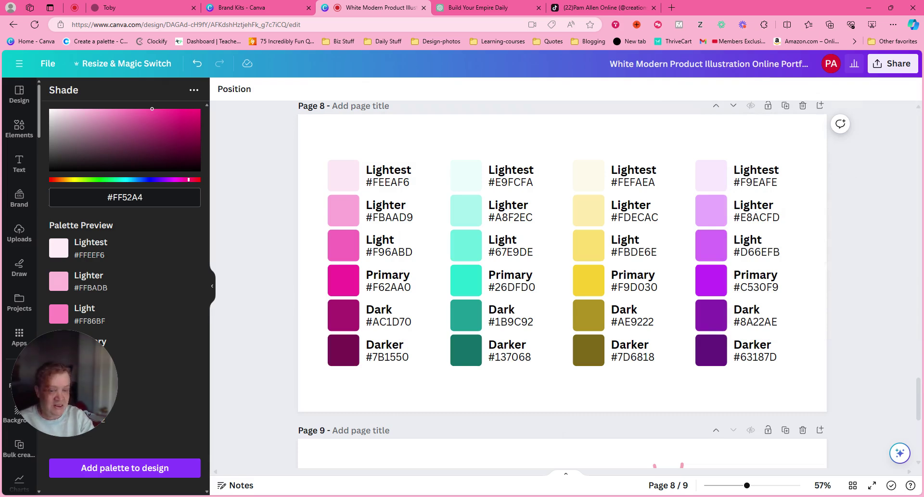
# Step: Scroll to page 9 and nudge the pink, orange and maroon rainbow slightly left
pyautogui.scroll(-1, 921, 399)
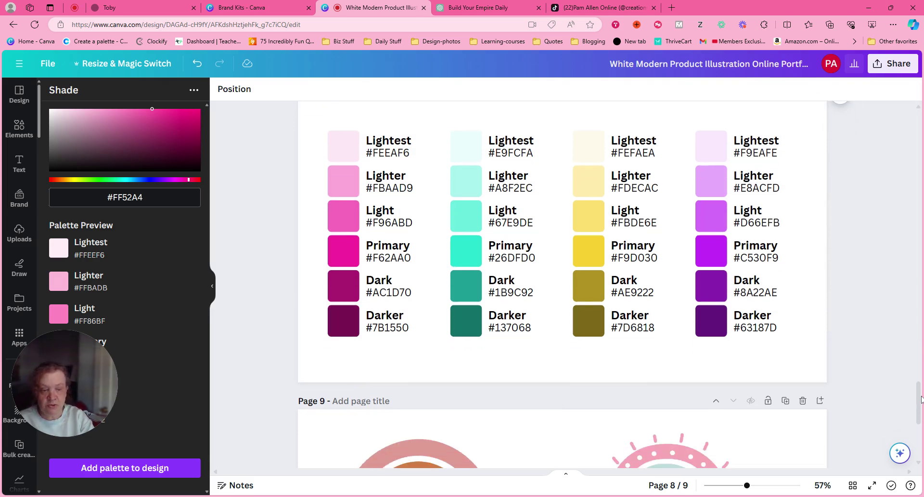
pyautogui.scroll(-6, 921, 399)
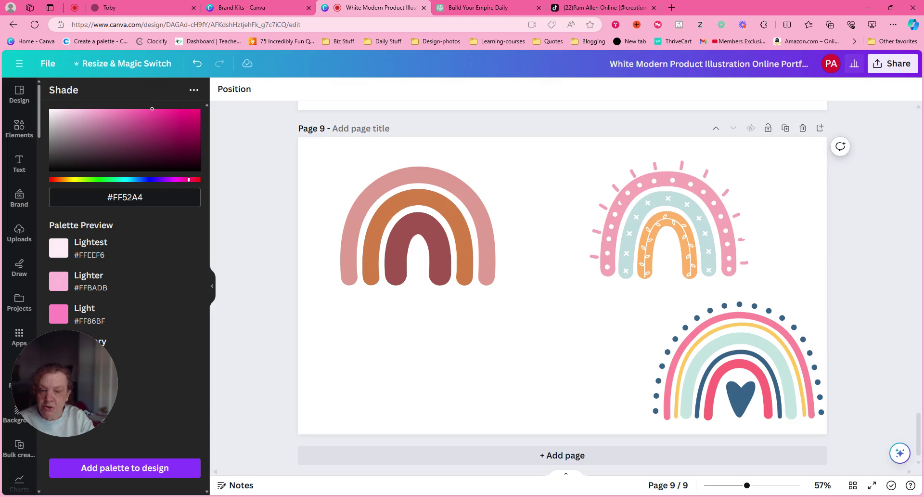
pyautogui.scroll(3, 921, 398)
pyautogui.scroll(-2, 921, 398)
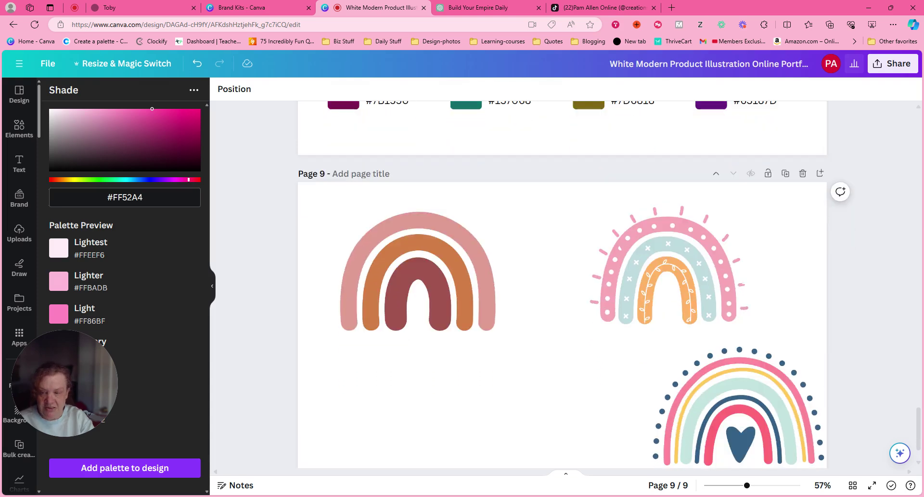
pyautogui.click(455, 319)
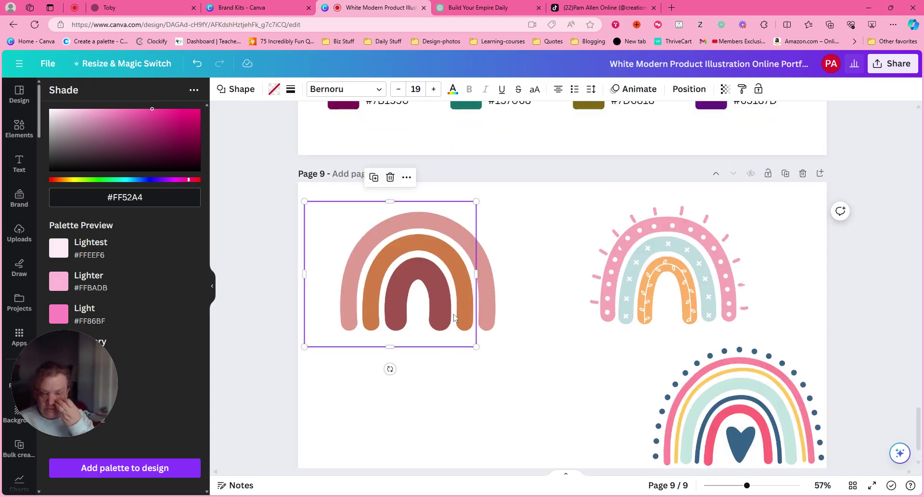
pyautogui.click(538, 278)
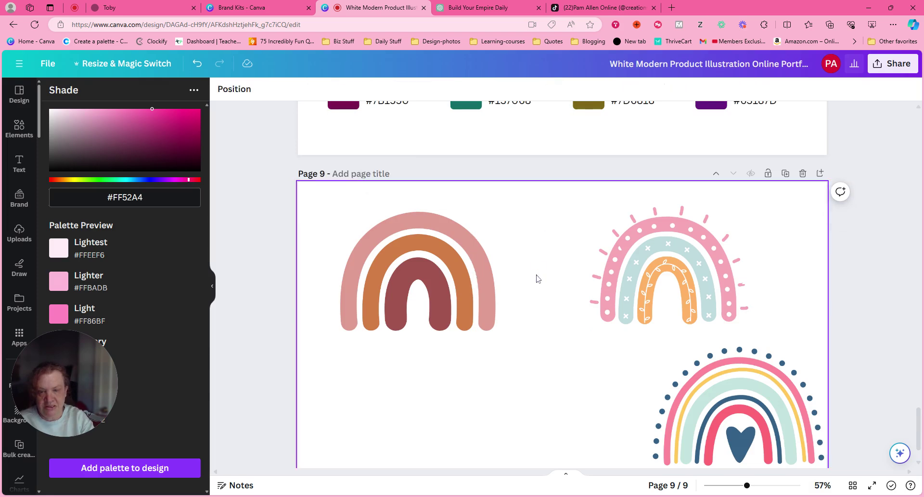
pyautogui.moveTo(445, 308); pyautogui.dragTo(436, 292)
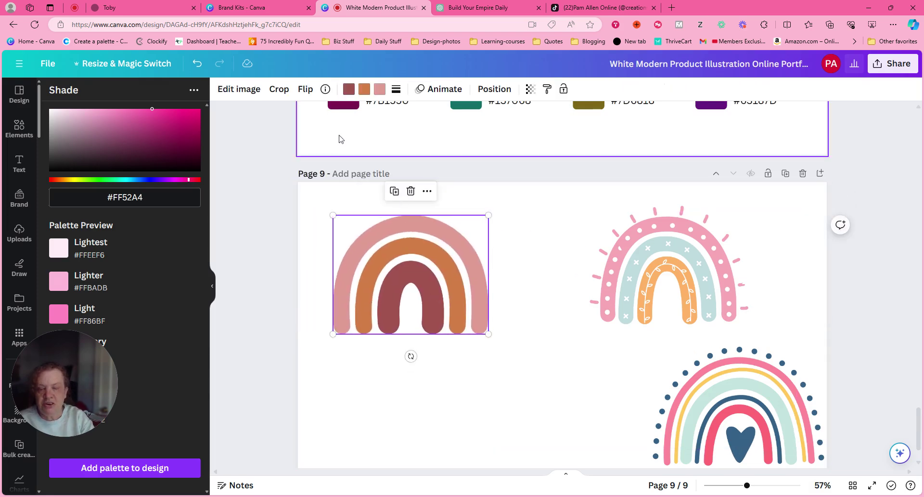
# Step: Recolour the rainbow from Brand Kit swatches: magenta inner, turquoise middle, yellow outer arch
pyautogui.click(349, 89)
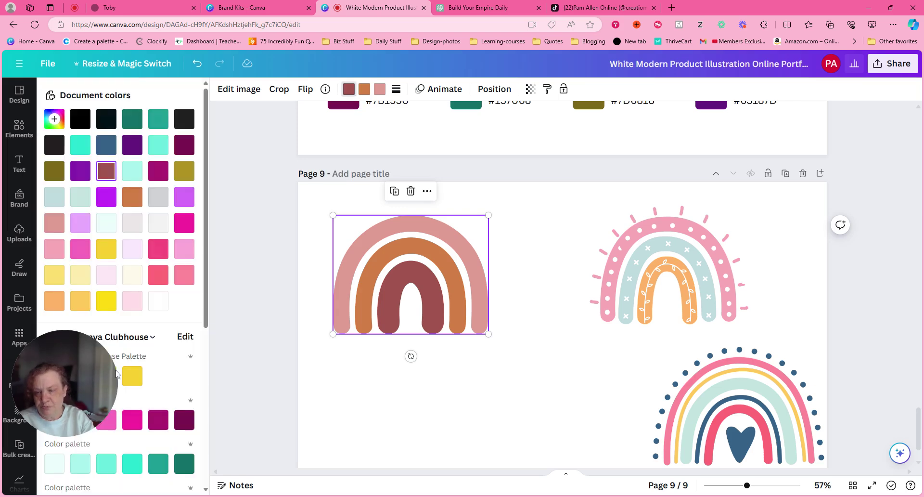
pyautogui.moveTo(73, 342); pyautogui.dragTo(102, 235)
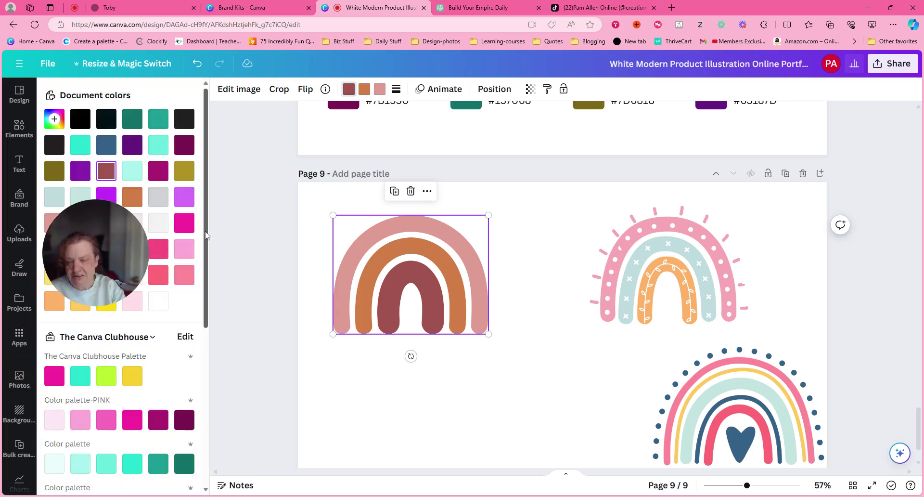
pyautogui.moveTo(206, 235); pyautogui.dragTo(210, 271)
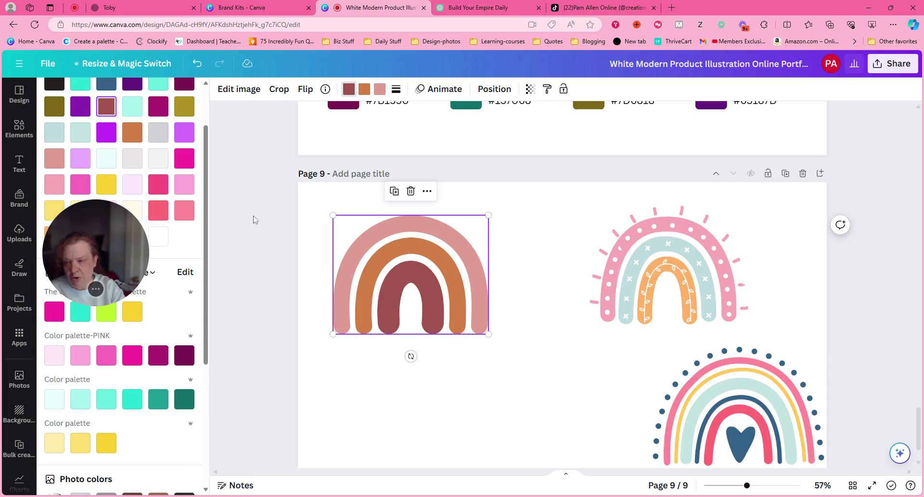
pyautogui.click(55, 313)
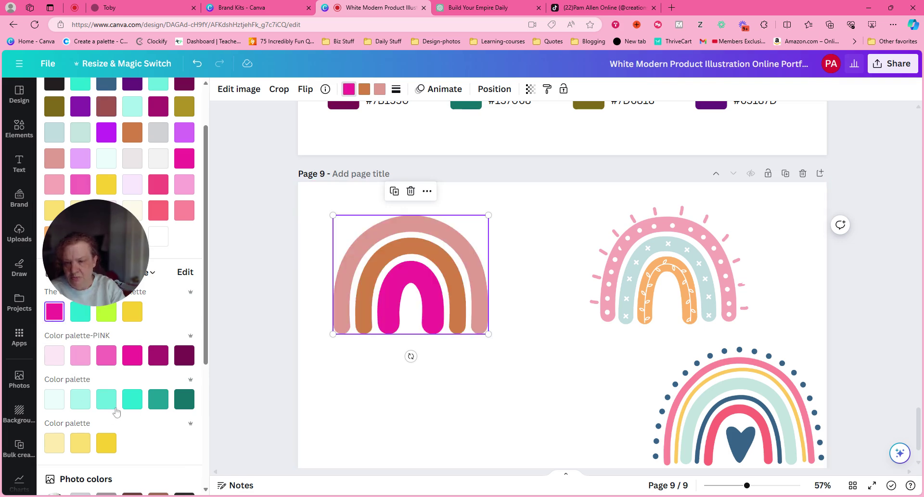
pyautogui.click(364, 89)
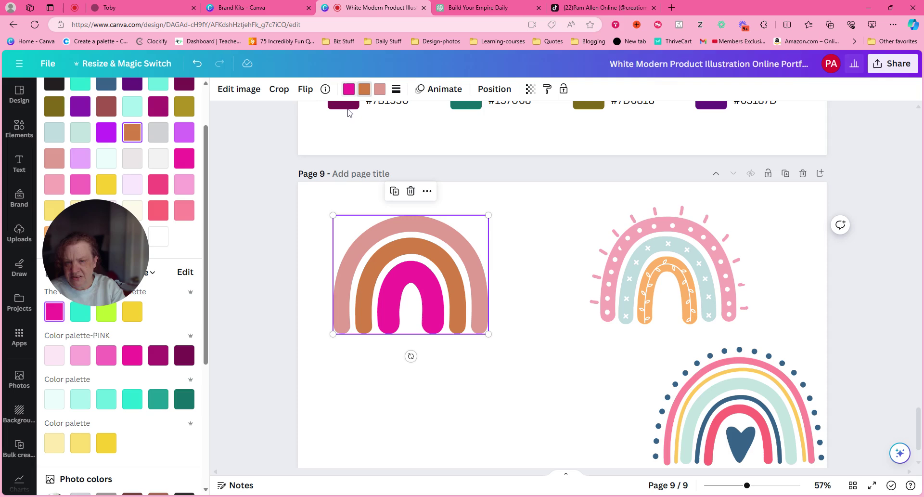
pyautogui.click(132, 400)
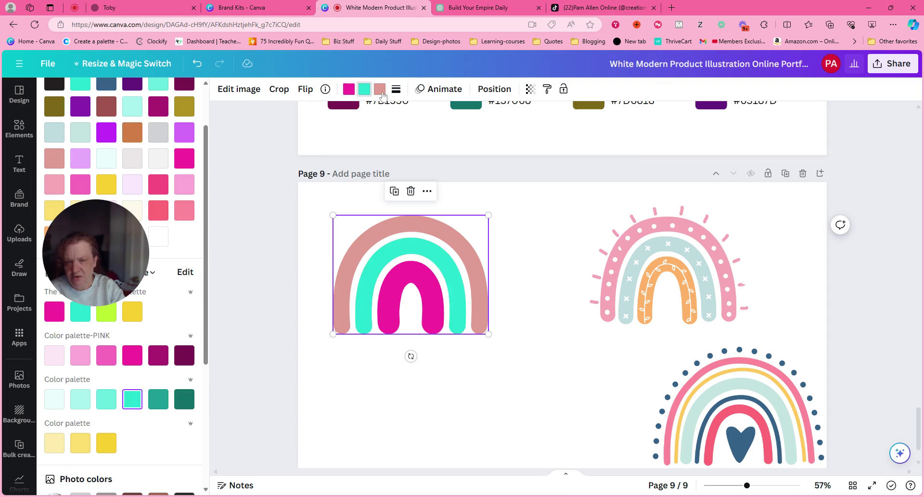
pyautogui.click(106, 442)
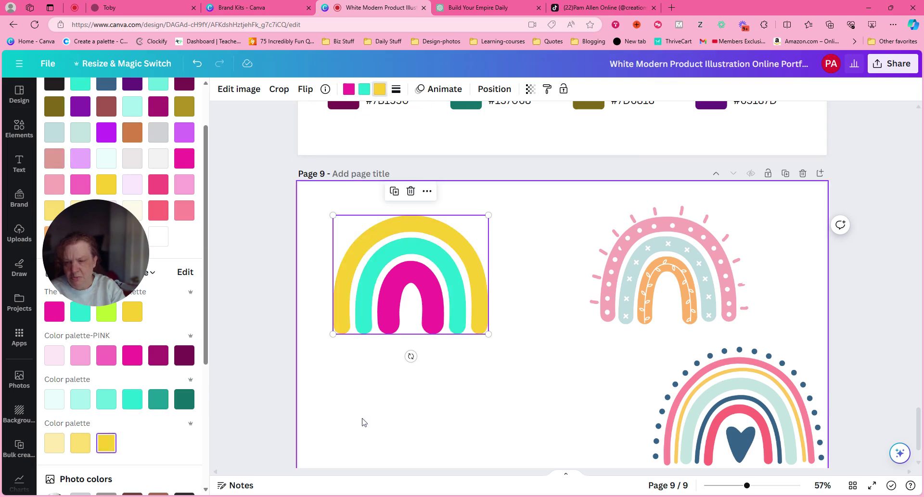
pyautogui.click(463, 440)
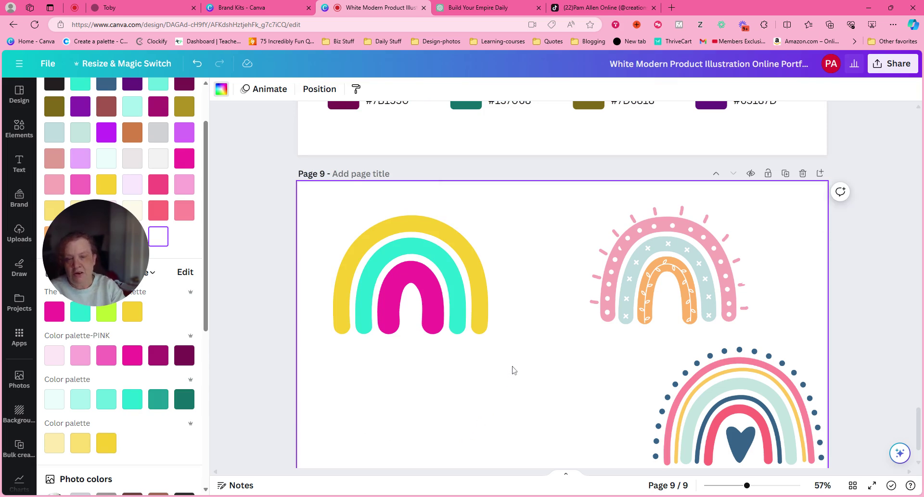
pyautogui.moveTo(516, 360); pyautogui.dragTo(328, 218)
pyautogui.click(427, 191)
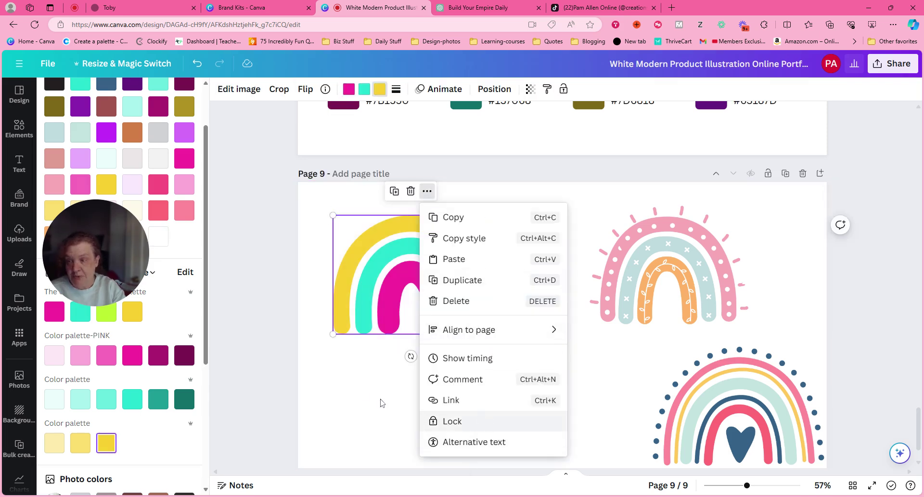
pyautogui.click(376, 417)
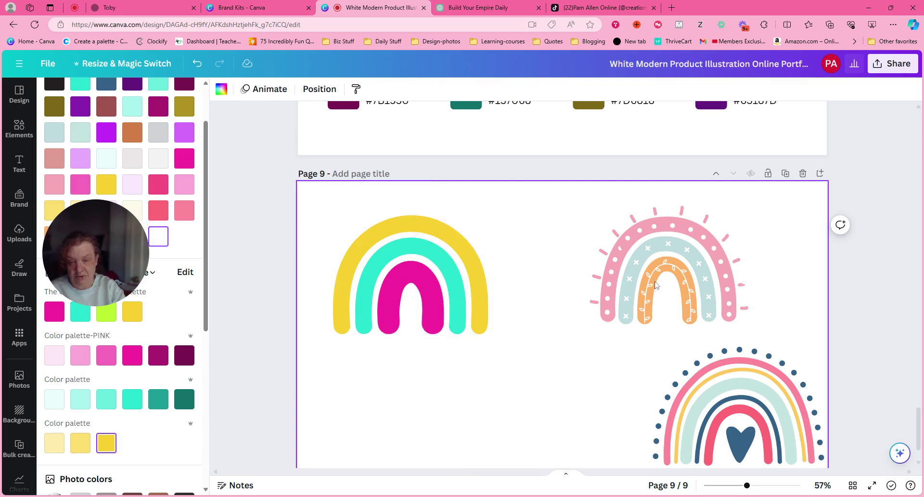
pyautogui.moveTo(696, 279); pyautogui.dragTo(612, 286)
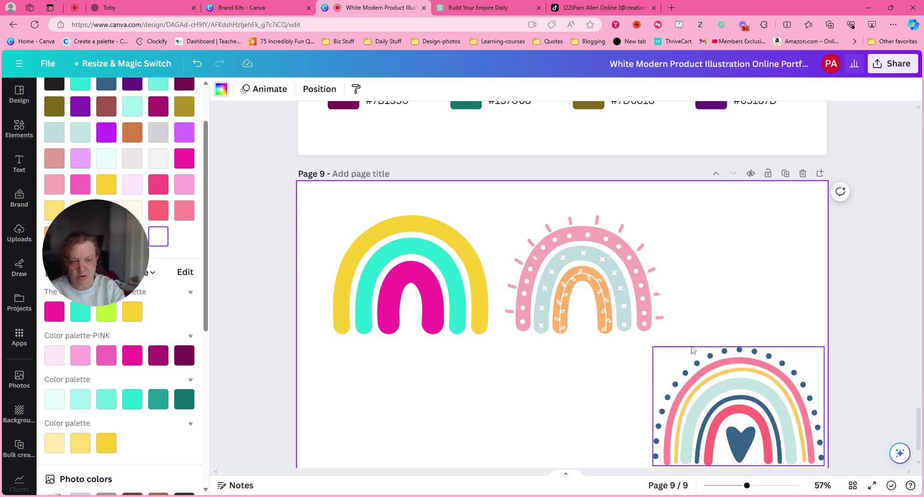
pyautogui.moveTo(322, 197); pyautogui.dragTo(668, 332)
pyautogui.click(531, 192)
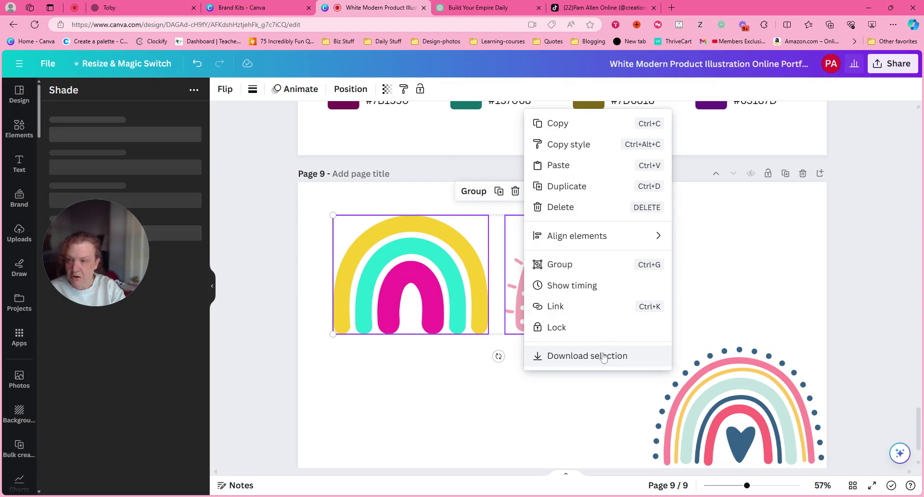
pyautogui.click(479, 384)
pyautogui.moveTo(582, 301); pyautogui.dragTo(713, 287)
pyautogui.click(477, 284)
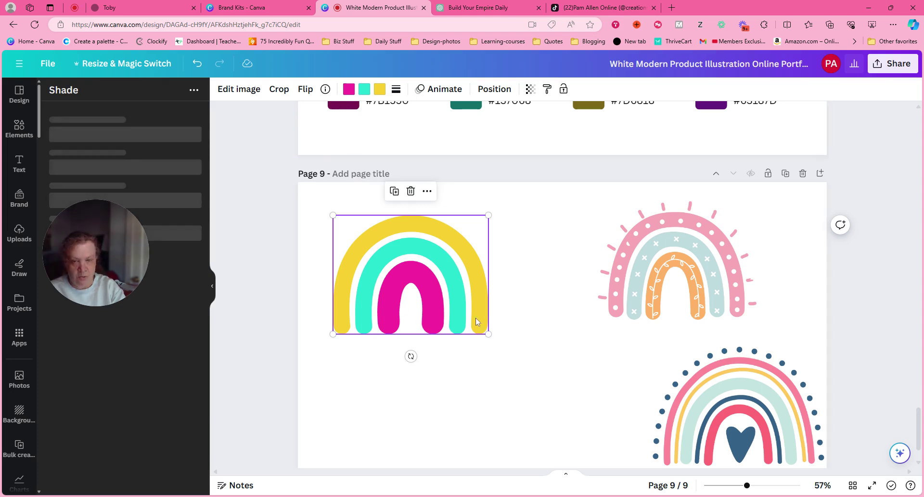
# Step: Add a square from Elements and stretch it over the rainbow to about 672×462
pyautogui.moveTo(91, 304); pyautogui.dragTo(99, 412)
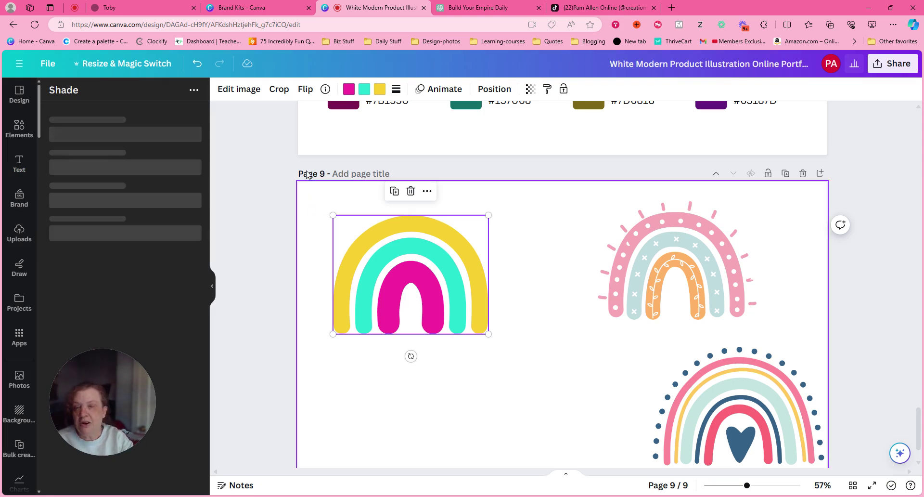
pyautogui.click(16, 135)
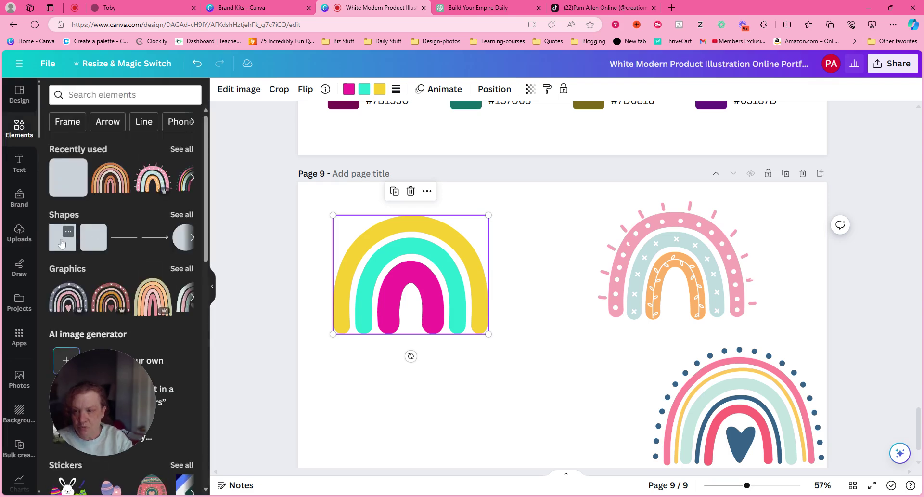
pyautogui.press('r')
pyautogui.moveTo(556, 314); pyautogui.dragTo(360, 247)
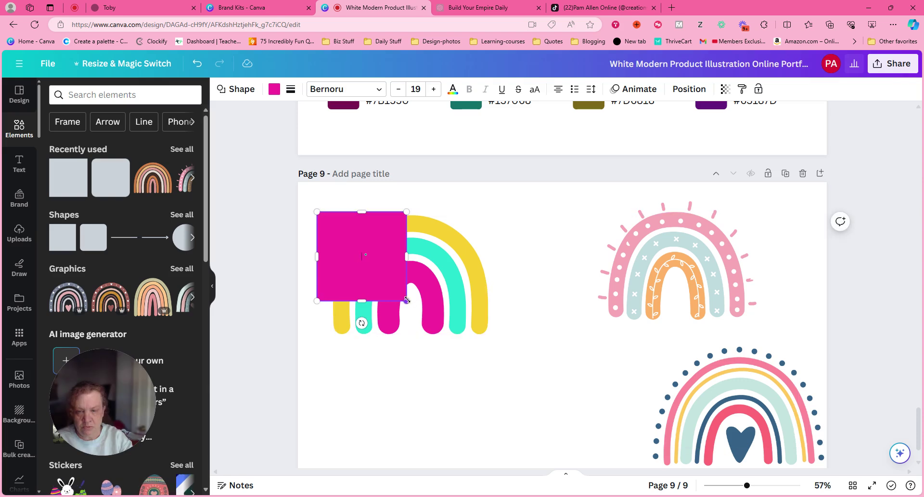
pyautogui.moveTo(406, 301); pyautogui.dragTo(504, 340)
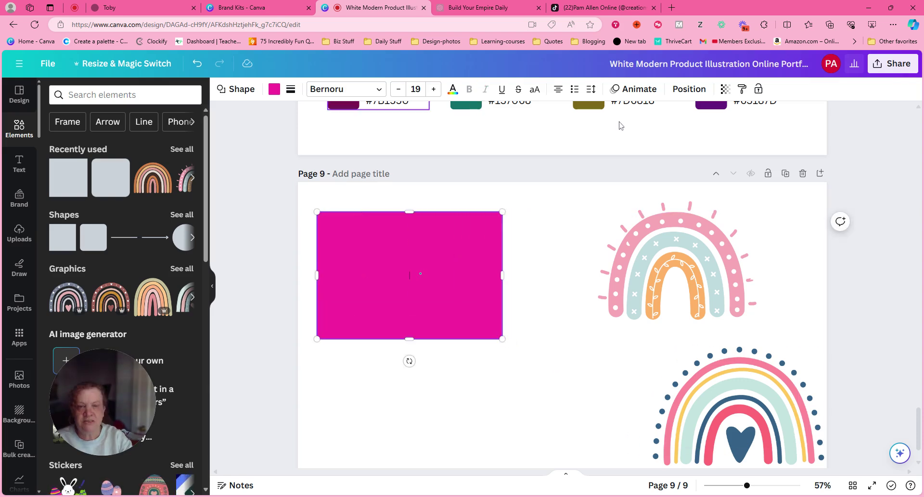
# Step: Send the rectangle behind the rainbow and fill it with the lightest pink
pyautogui.click(689, 90)
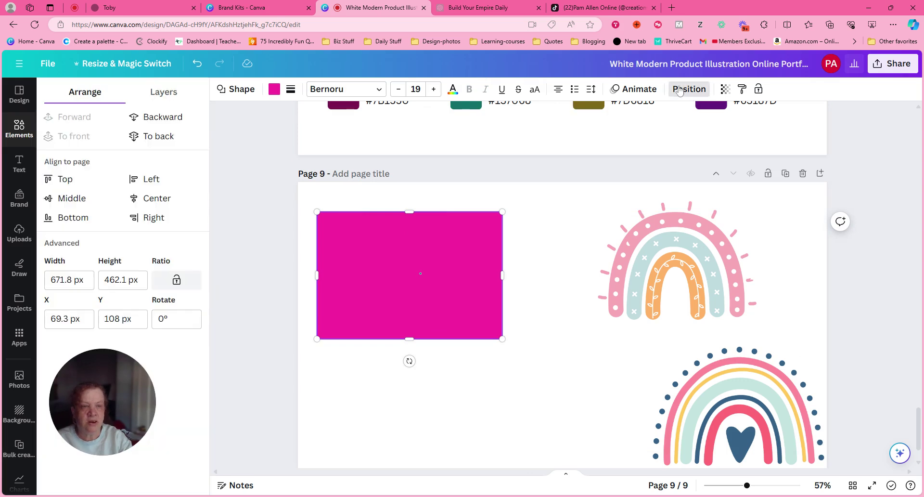
pyautogui.click(160, 136)
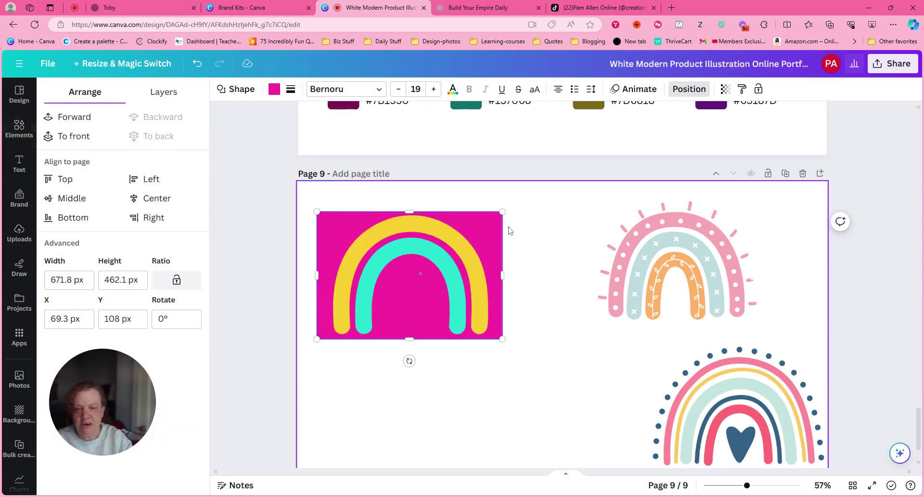
pyautogui.click(273, 90)
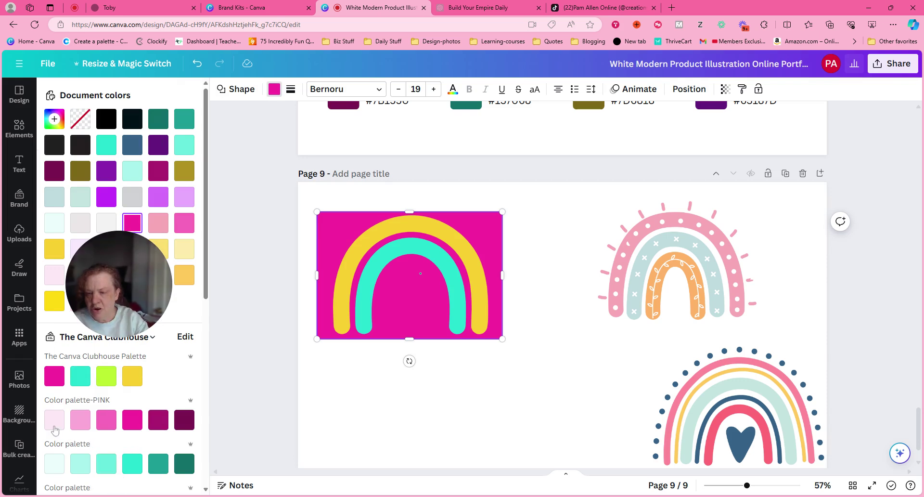
pyautogui.click(54, 427)
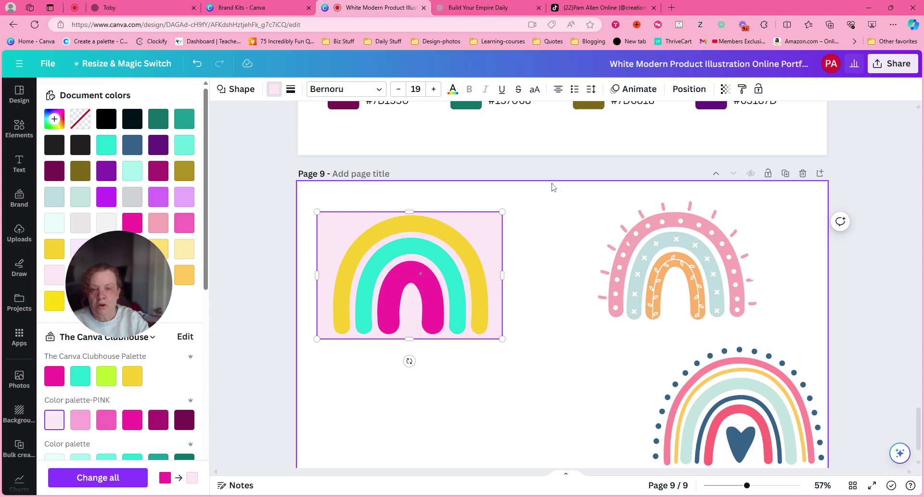
# Step: Select the rainbow and rectangle together and bring up their More options menu
pyautogui.click(526, 364)
pyautogui.moveTo(532, 354); pyautogui.dragTo(362, 222)
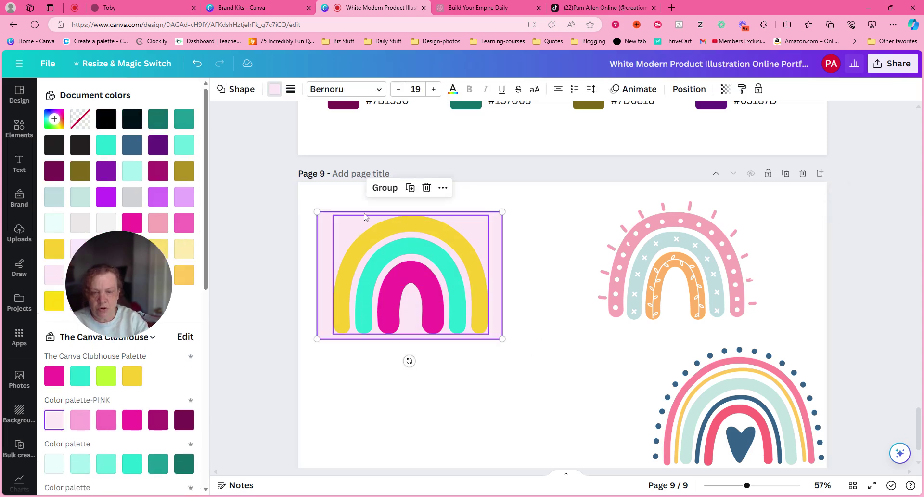
pyautogui.click(444, 189)
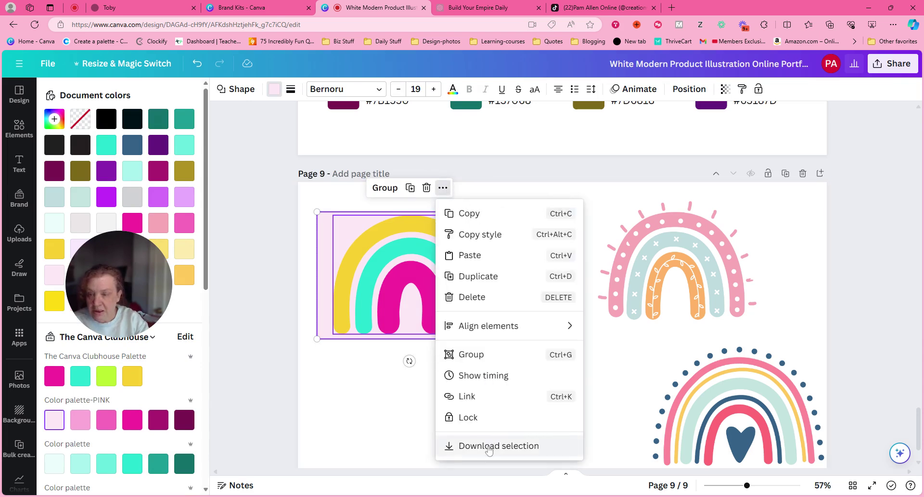
# Step: Set the rectangle's fill to No color, then select the rainbow and clear box together
pyautogui.click(491, 446)
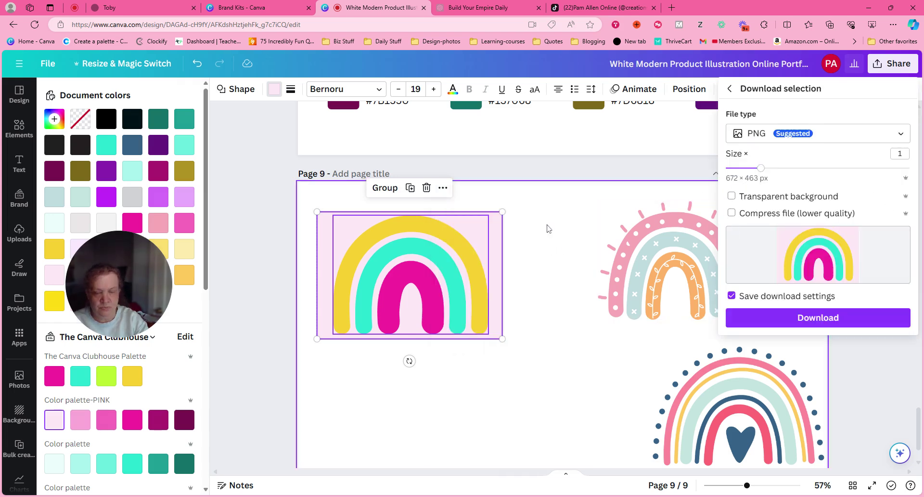
pyautogui.click(547, 226)
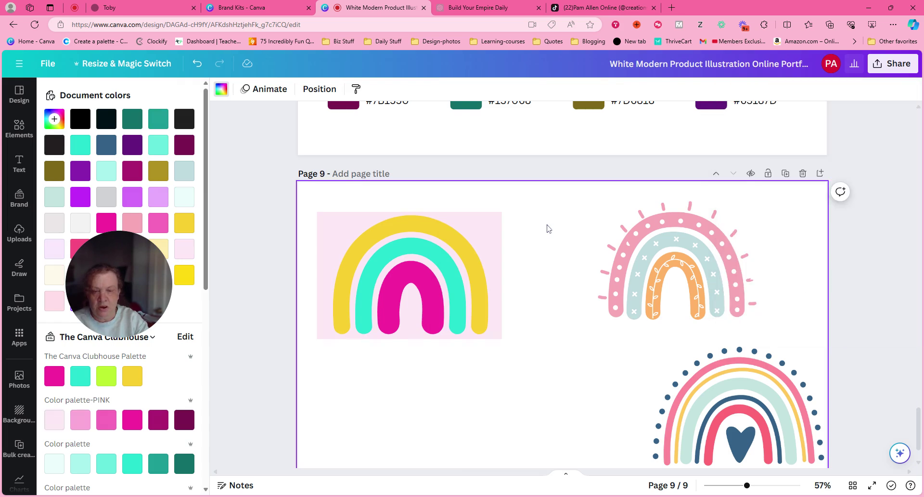
pyautogui.click(497, 226)
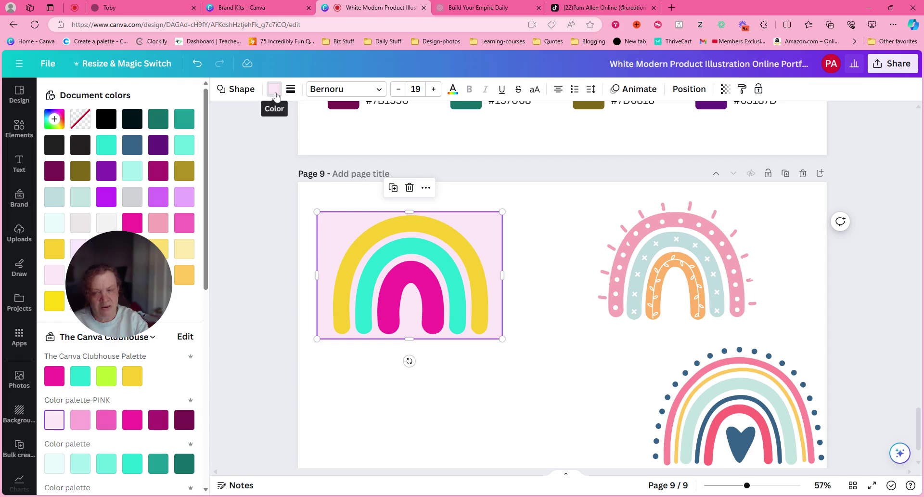
pyautogui.click(274, 90)
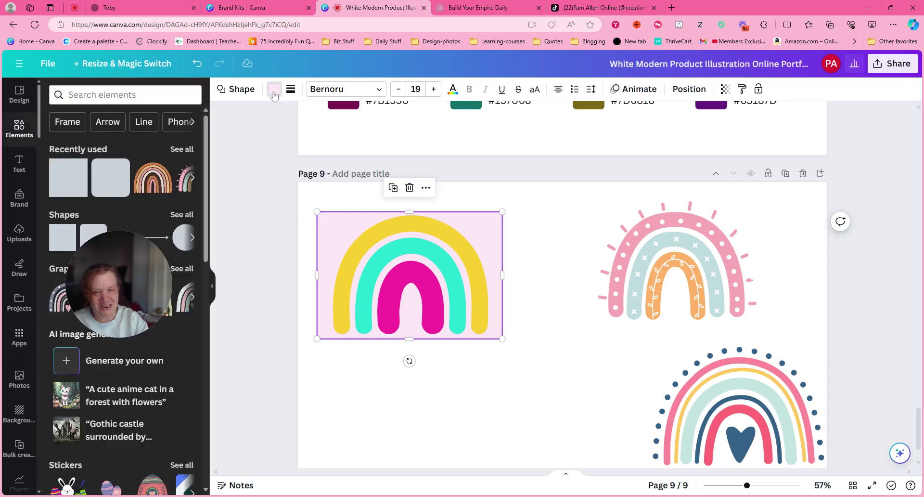
pyautogui.click(274, 91)
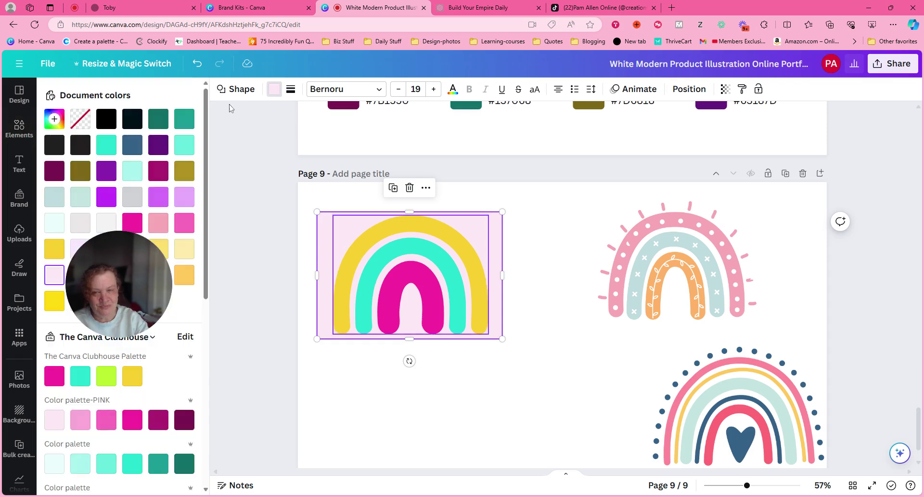
pyautogui.click(75, 124)
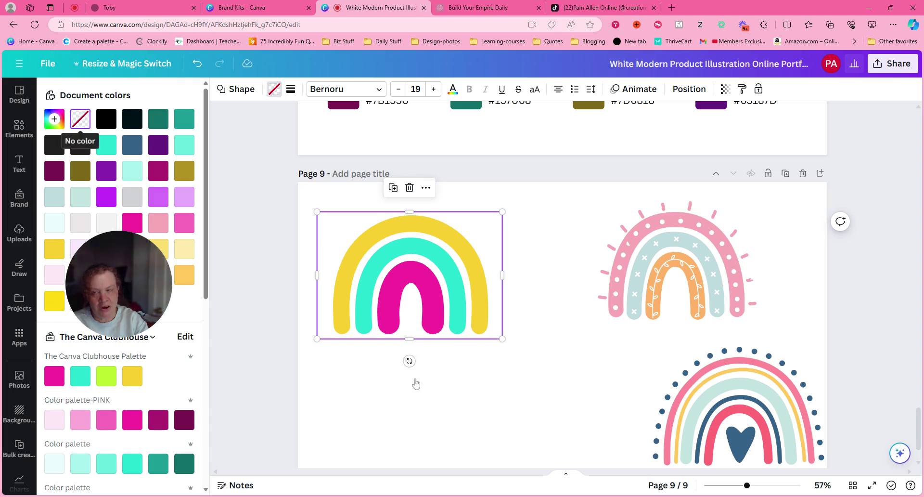
pyautogui.moveTo(538, 368); pyautogui.dragTo(327, 228)
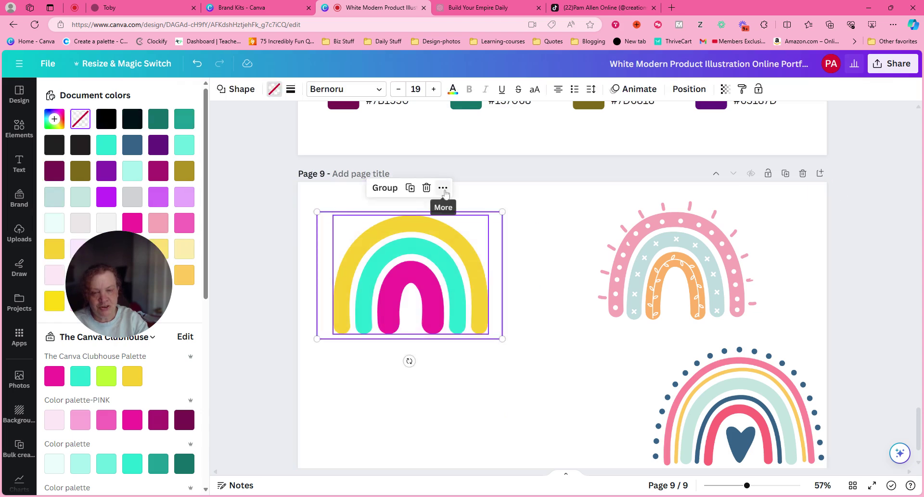
# Step: Download the selected rainbow and box as a transparent-background PNG via Download selection
pyautogui.click(442, 188)
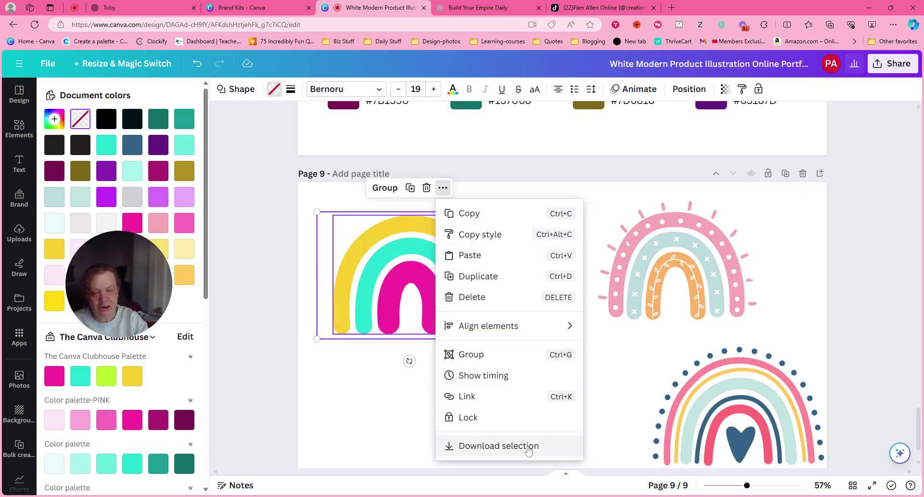
pyautogui.click(529, 446)
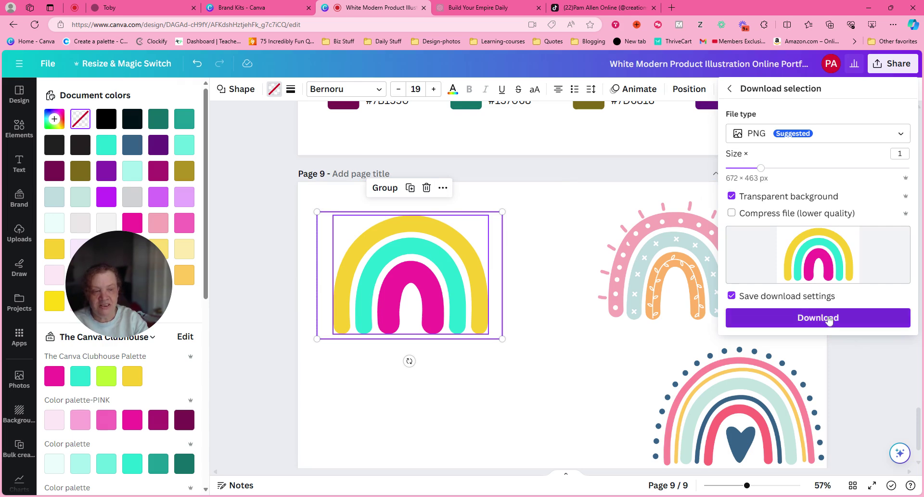
pyautogui.click(828, 319)
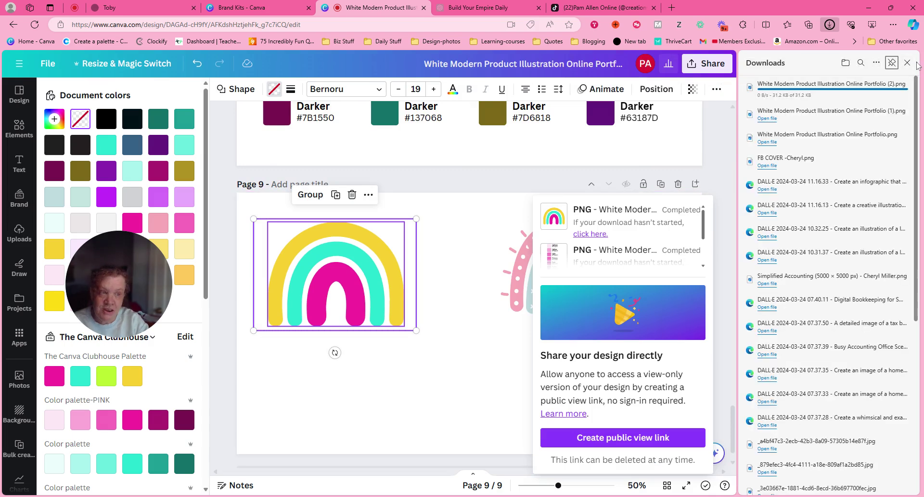
# Step: Close Edge's Downloads panel and dismiss Canva's download confirmation popup
pyautogui.click(907, 63)
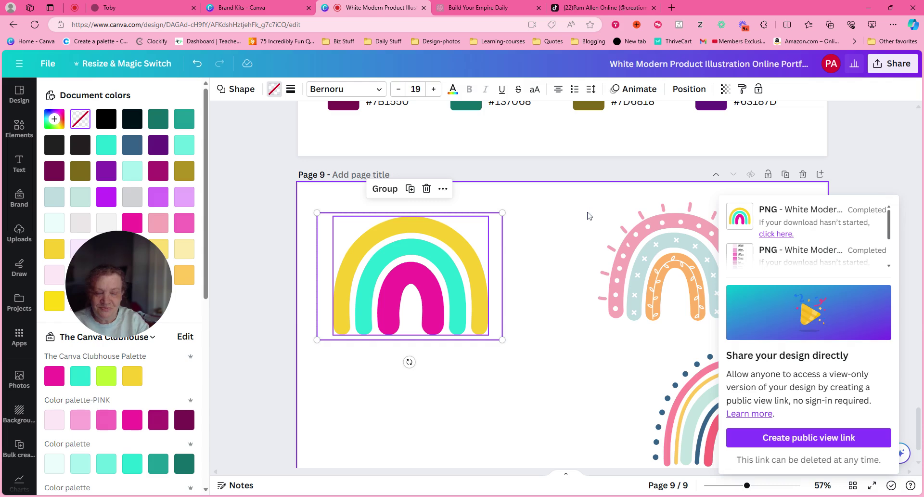
pyautogui.click(587, 216)
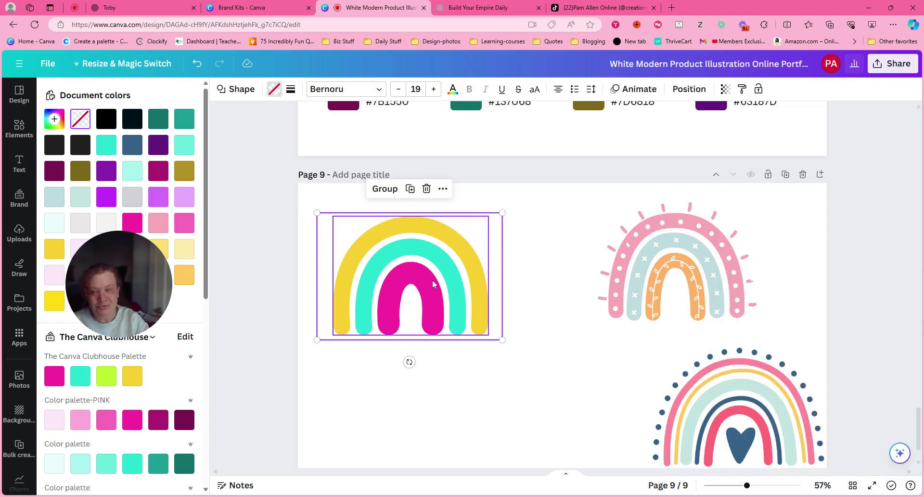